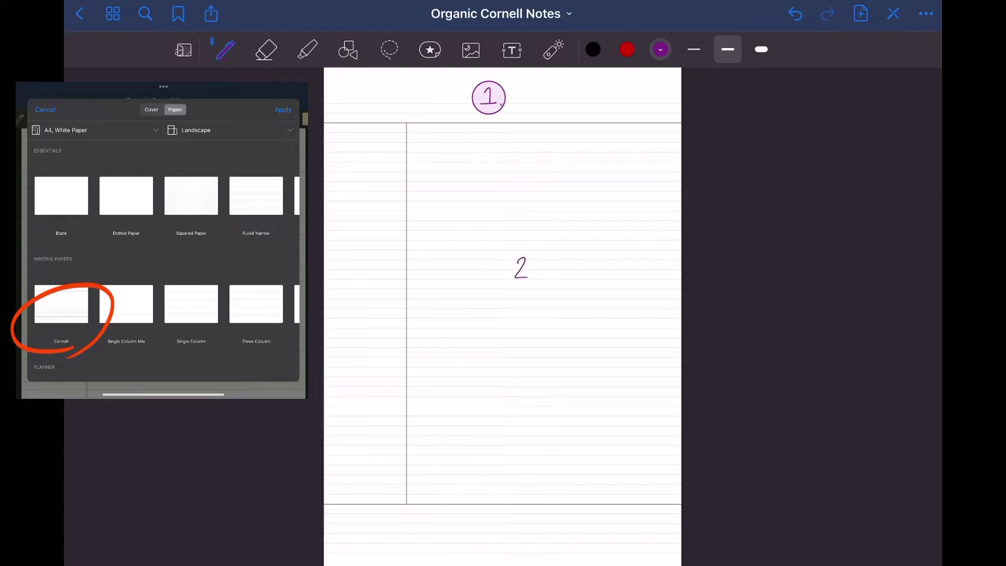
# - Circle the numbers 2, 3 and 4 in the notes area, cue column and summary strip
pyautogui.moveTo(529, 250); pyautogui.dragTo(547, 265)
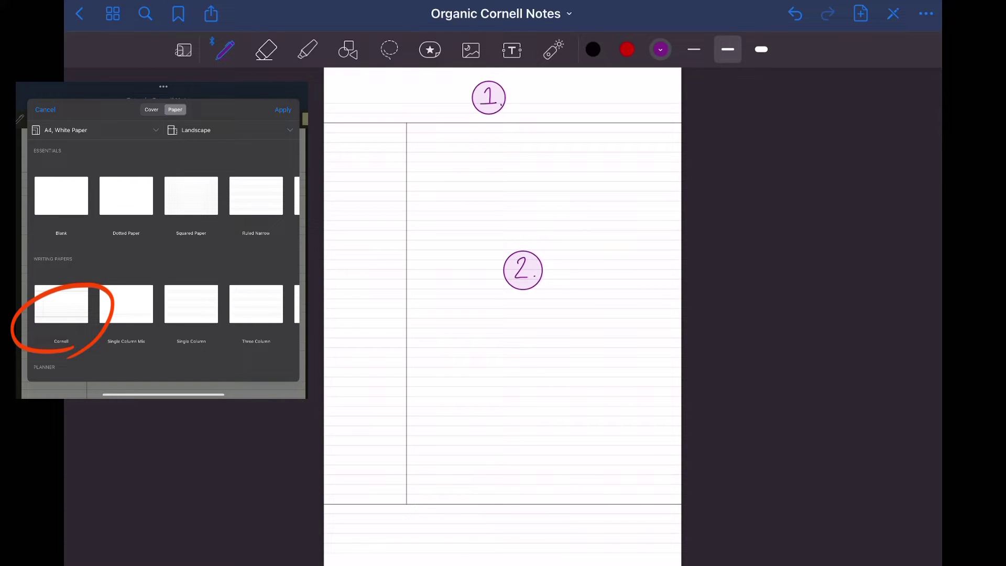
pyautogui.moveTo(366, 169); pyautogui.dragTo(381, 194)
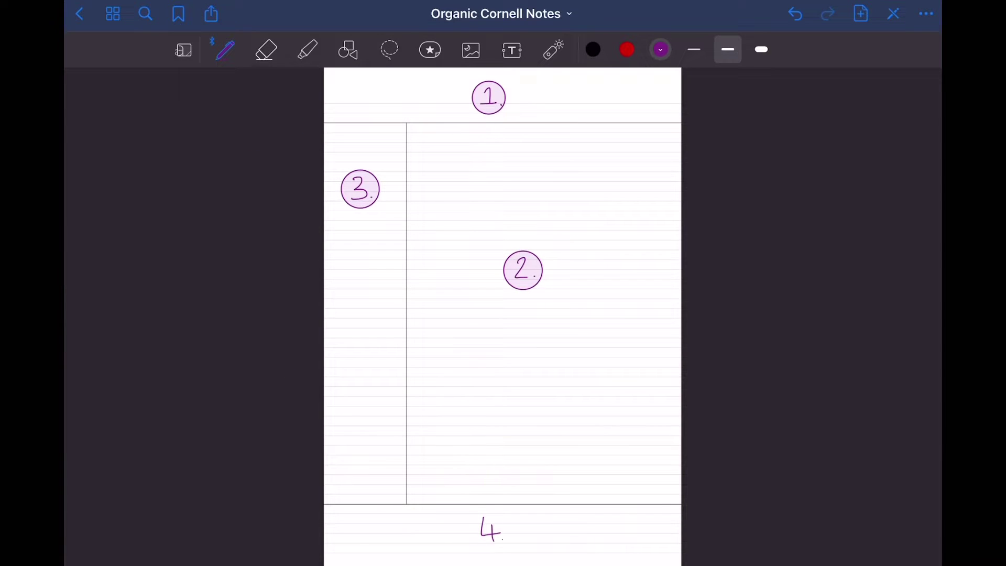
pyautogui.moveTo(497, 510)
pyautogui.mouseDown()
pyautogui.moveTo(469, 525)
pyautogui.moveTo(499, 512)
pyautogui.mouseUp()
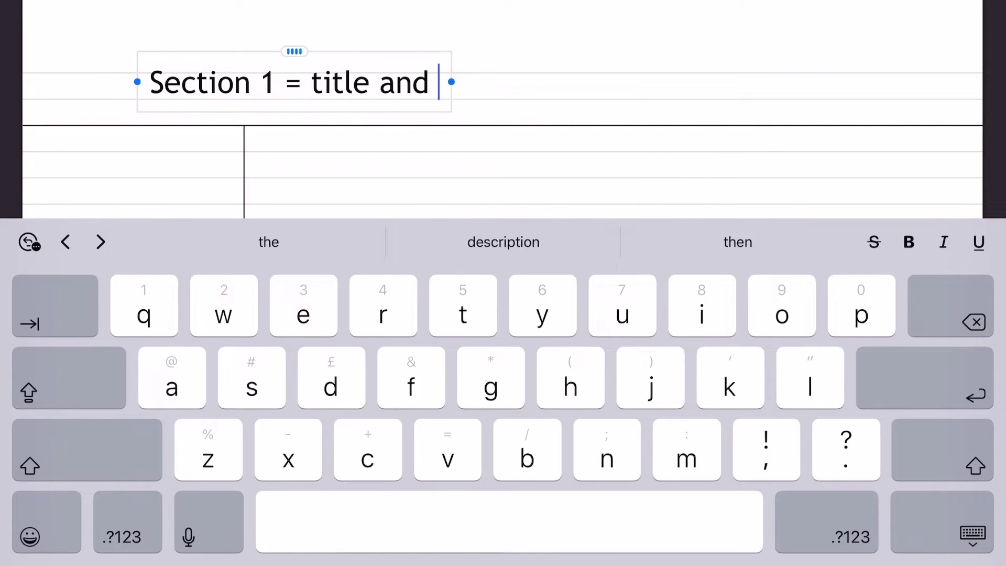
# - Enter 'Section 1 = title and date ...' as a typed note in the title area
pyautogui.write('date ...')
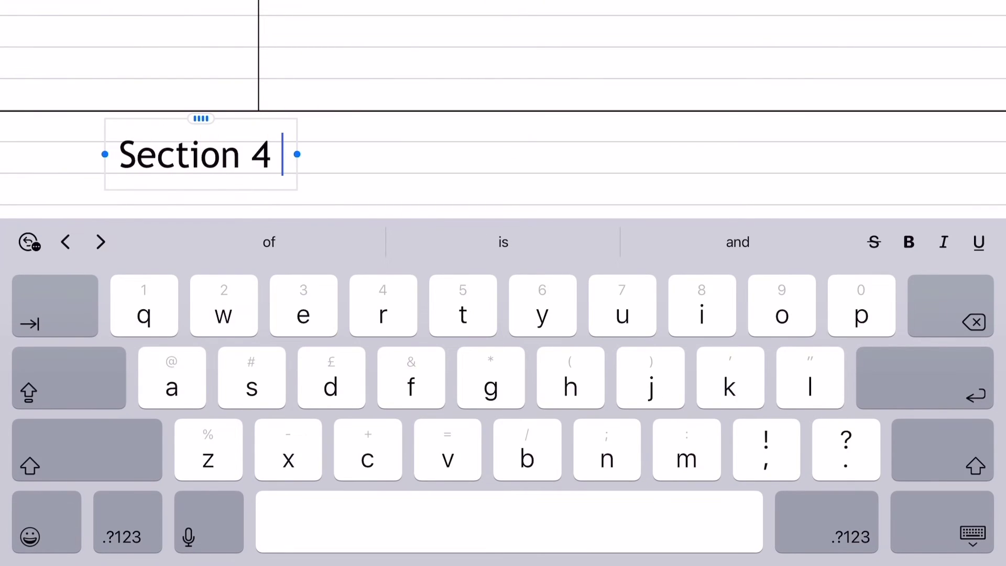
# - Complete the bottom strip's note so it reads 'Section 4 = a summary ...'
pyautogui.write('= a summary ...')
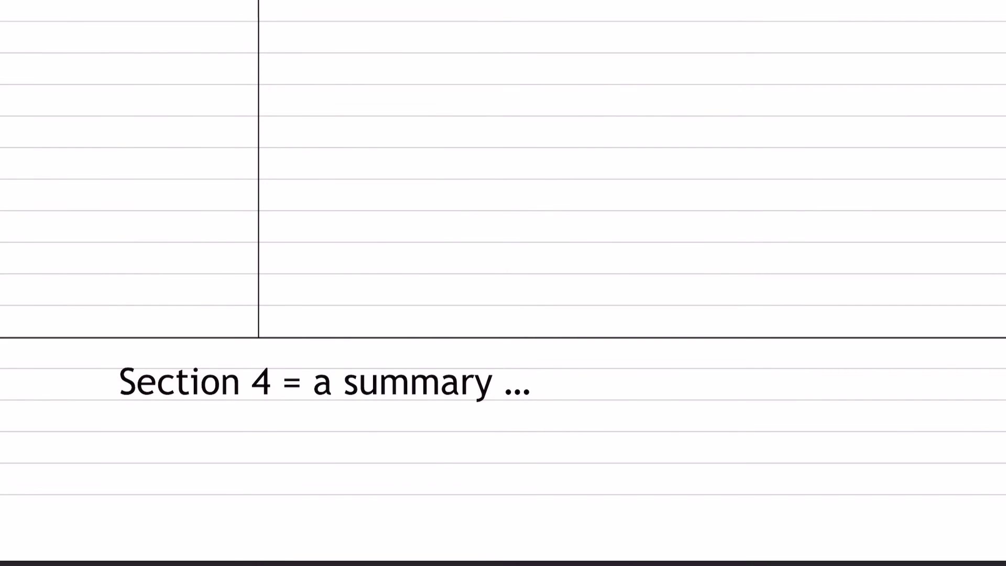